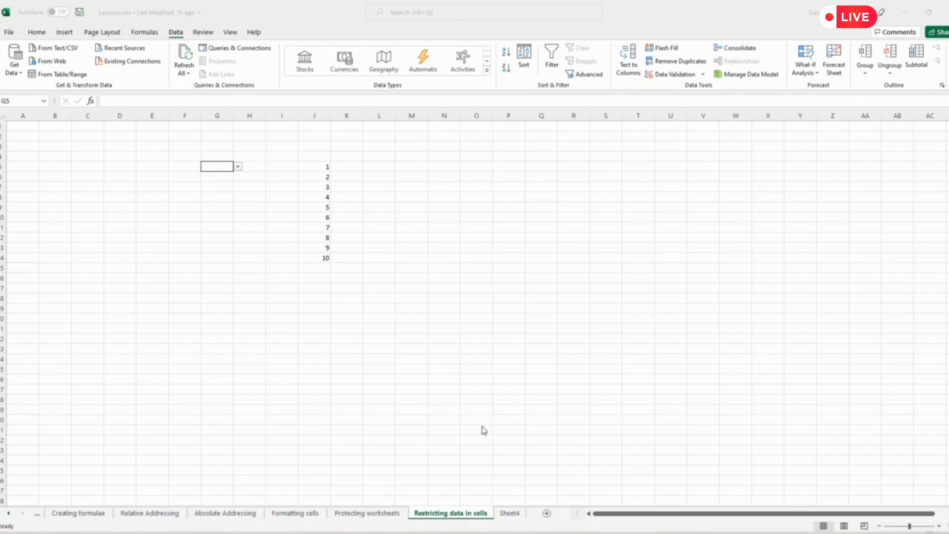
- Examine the data validation settings of cell G5 and close them without changes
left_click(214, 169)
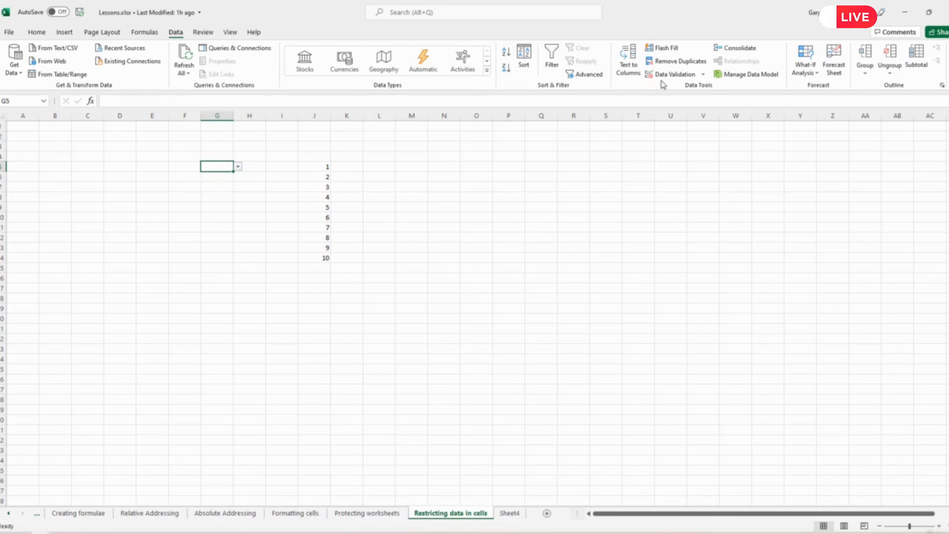
left_click(667, 75)
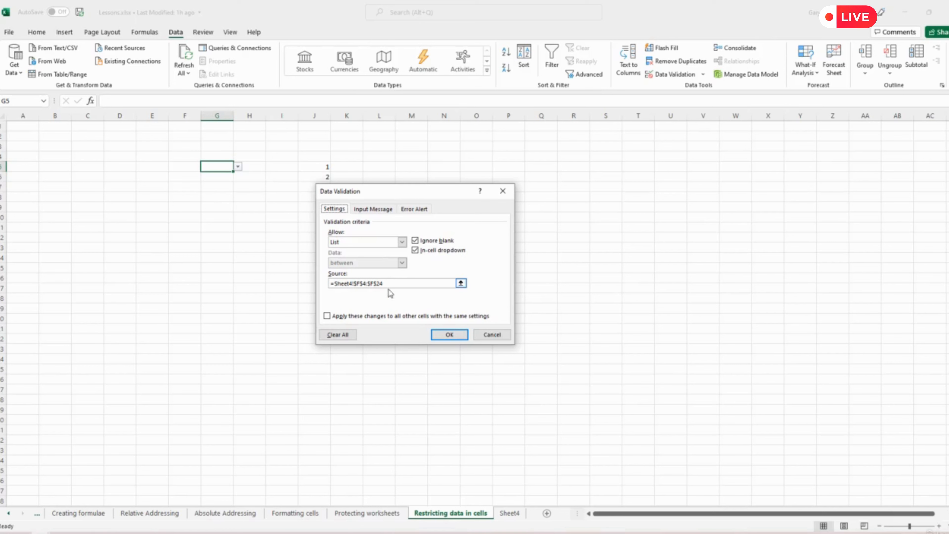
left_click(484, 334)
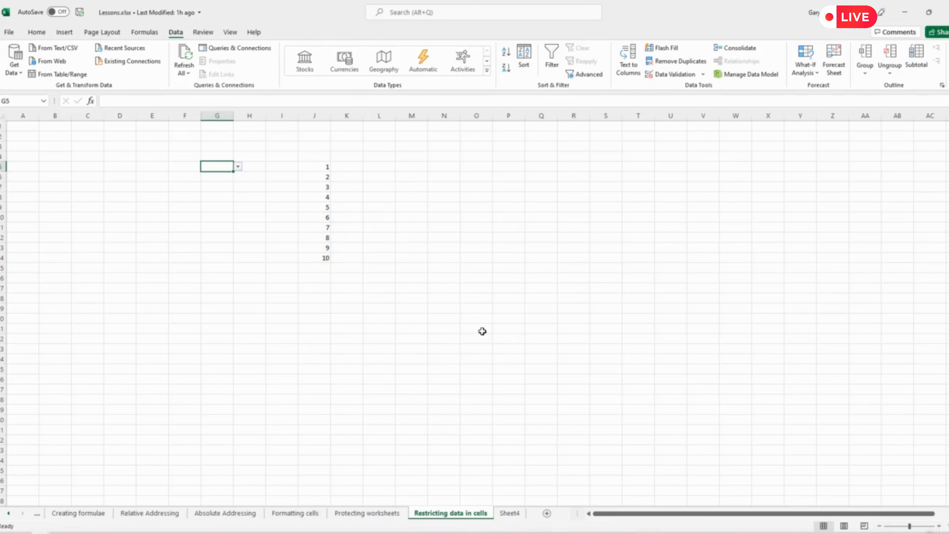
- Rename the worksheet Sheet4 as "Adding and deleting"
left_click(510, 513)
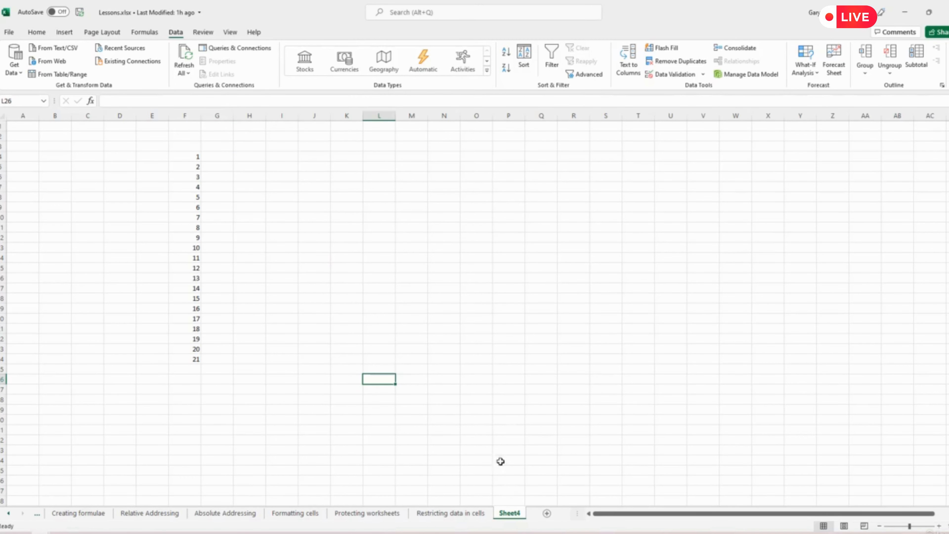
double_click(510, 514)
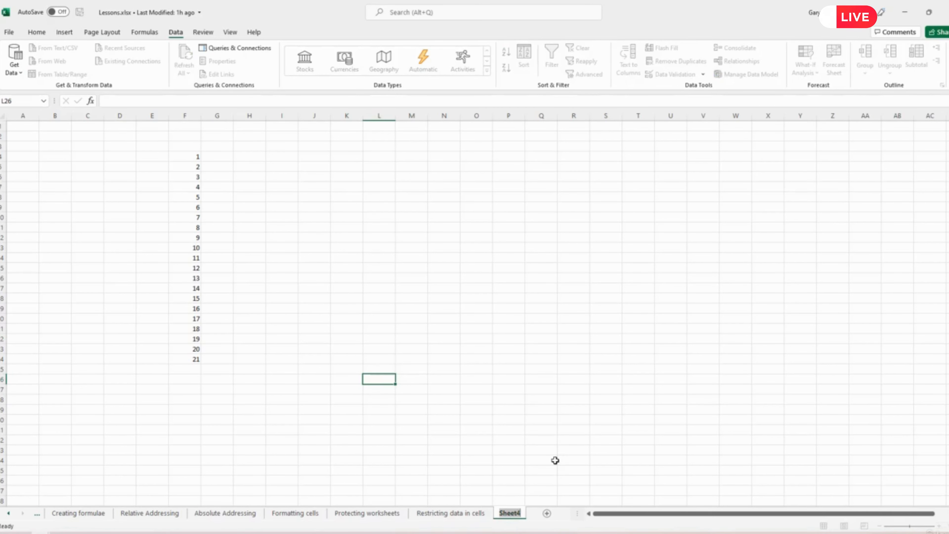
type("Adding and deleting")
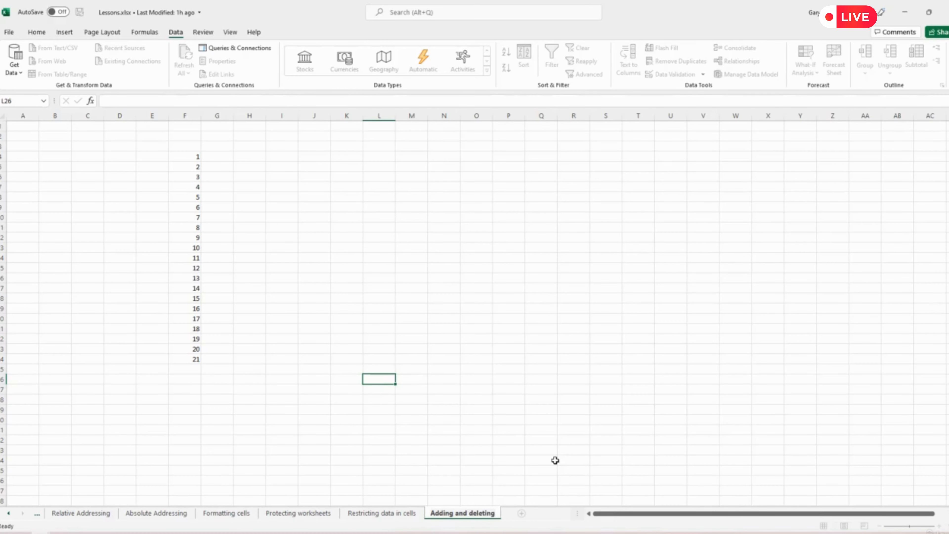
key("Return")
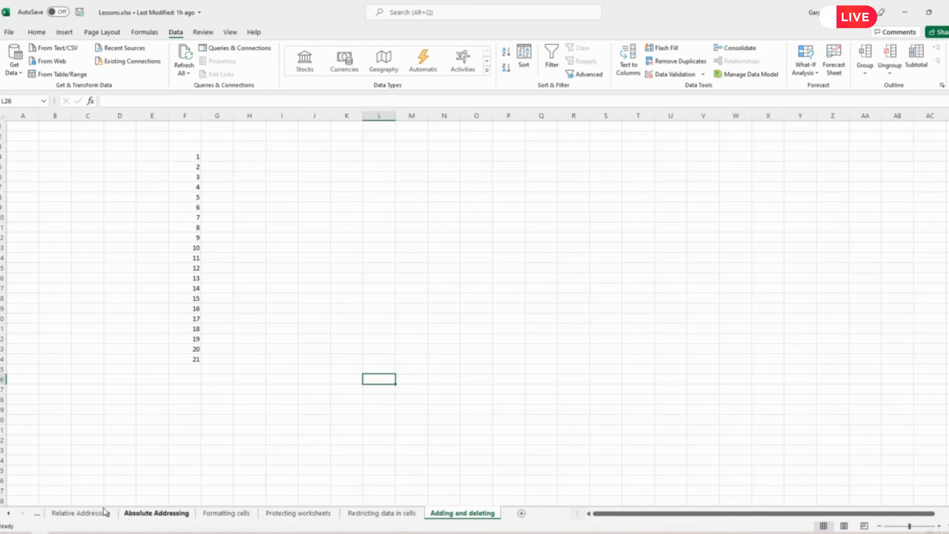
- Browse through the workbook's earlier worksheets and return to the "Adding and deleting" sheet
left_click(39, 516)
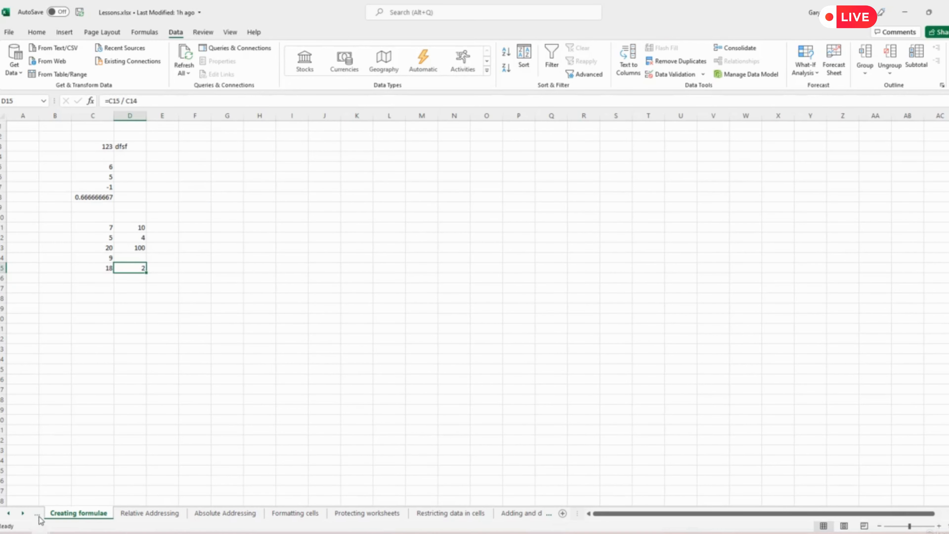
left_click(39, 515)
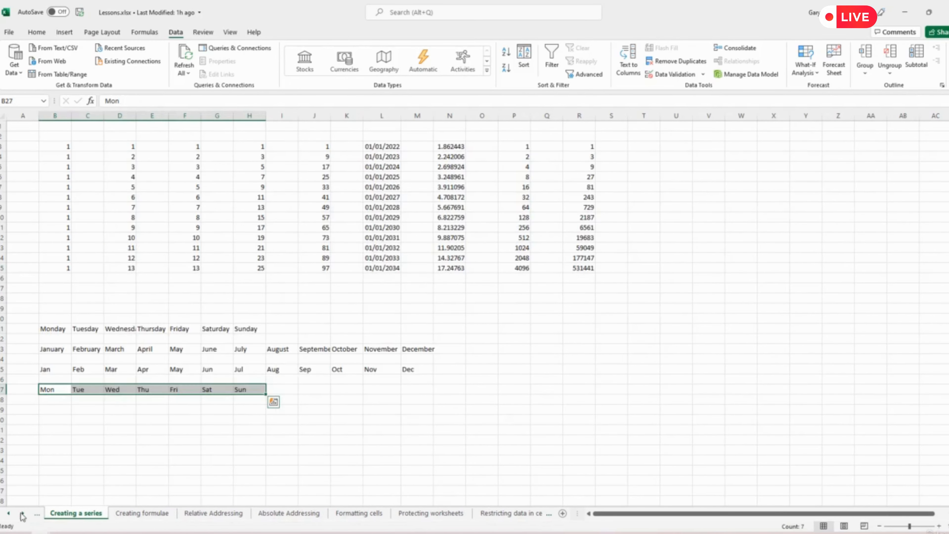
left_click(9, 515)
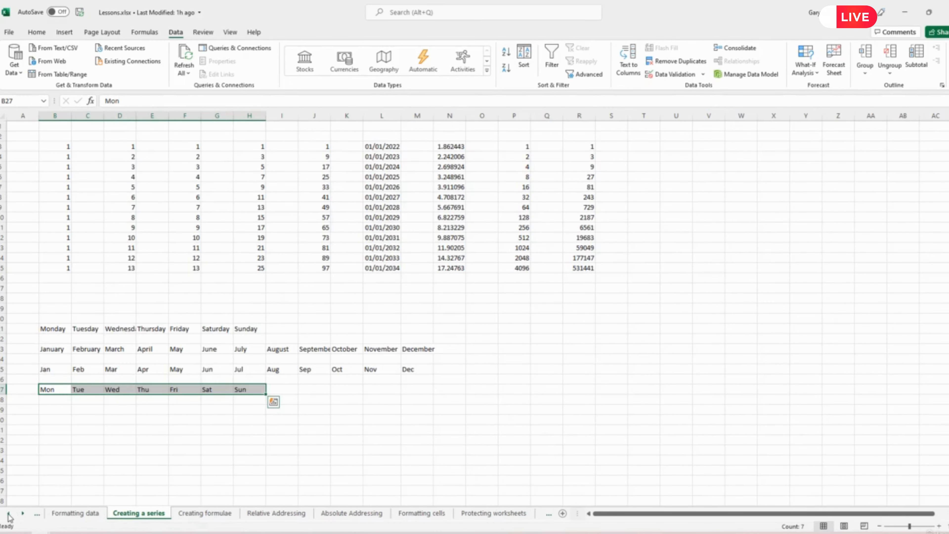
left_click(9, 516)
left_click(23, 515)
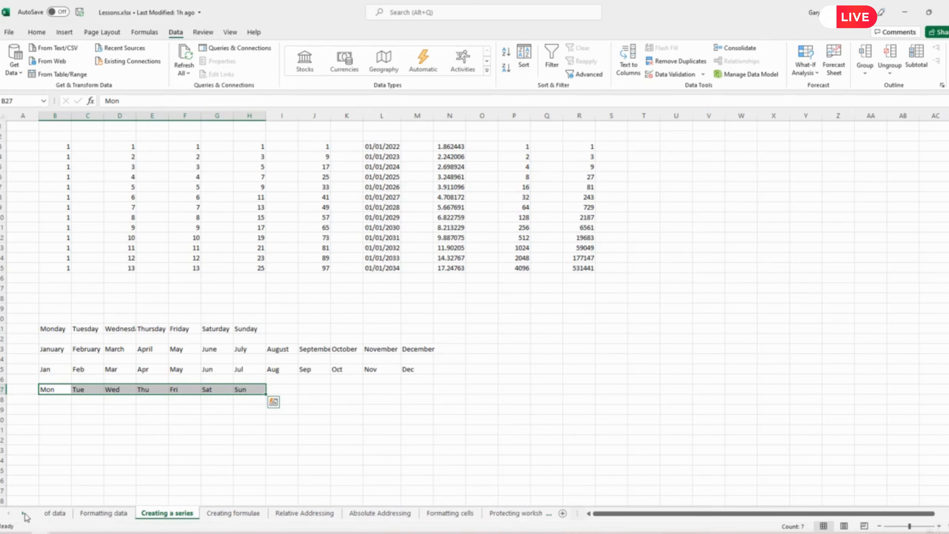
left_click(23, 514)
left_click(24, 514)
left_click(24, 514)
left_click(24, 514)
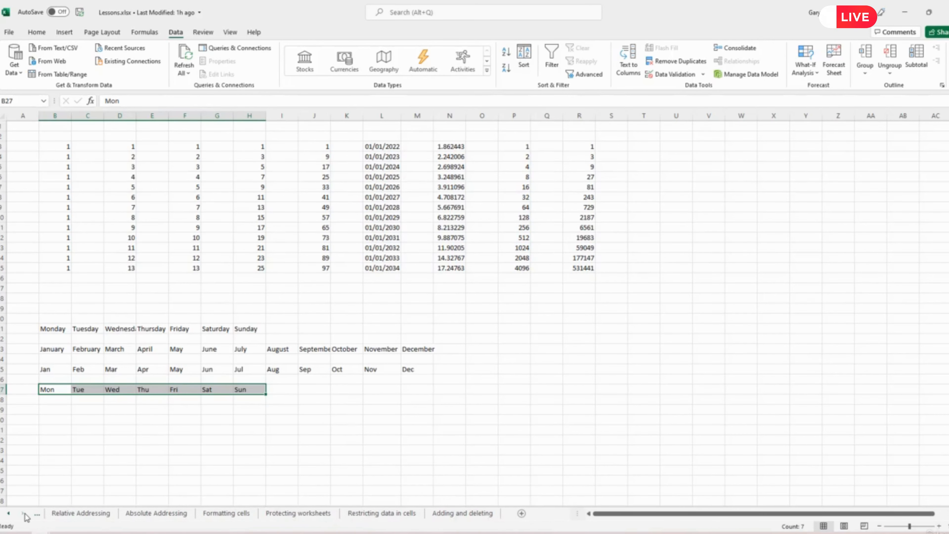
left_click(462, 513)
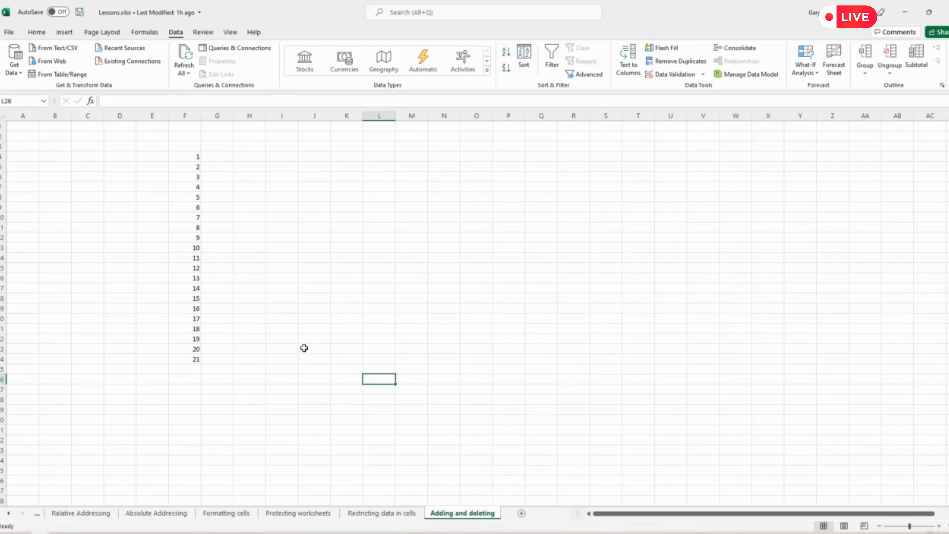
left_click(188, 156)
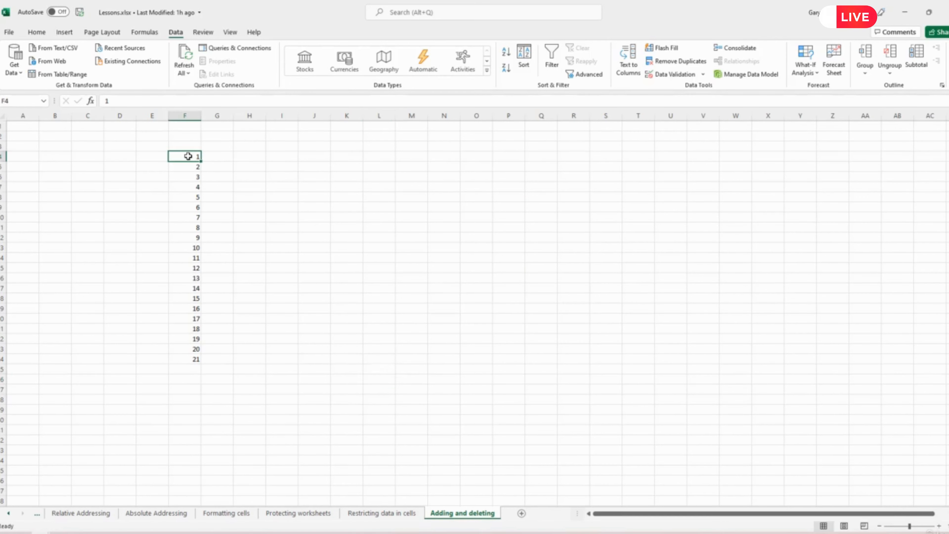
left_click_drag(187, 156, 189, 359)
left_click(354, 302)
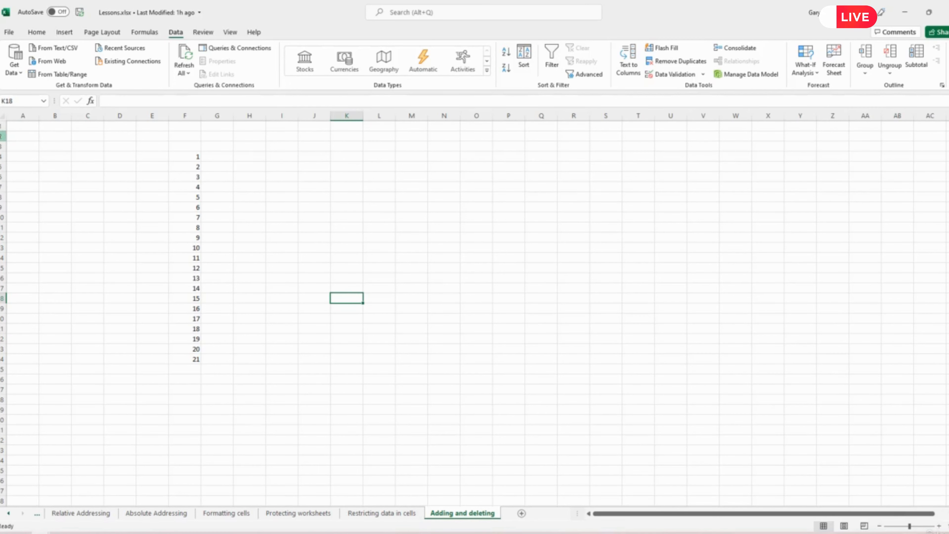
- Insert one blank row above row 2 of the "Adding and deleting" sheet
right_click(2, 136)
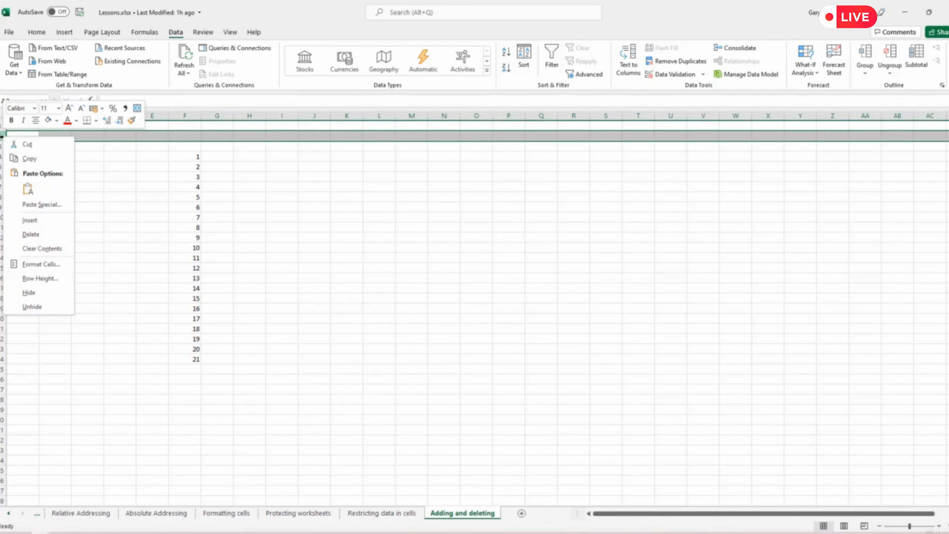
left_click(30, 220)
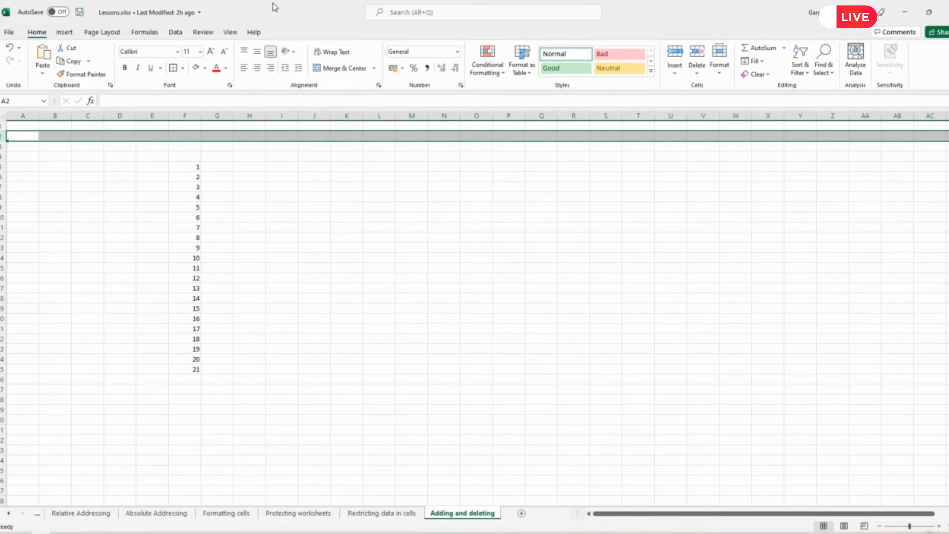
left_click(59, 164)
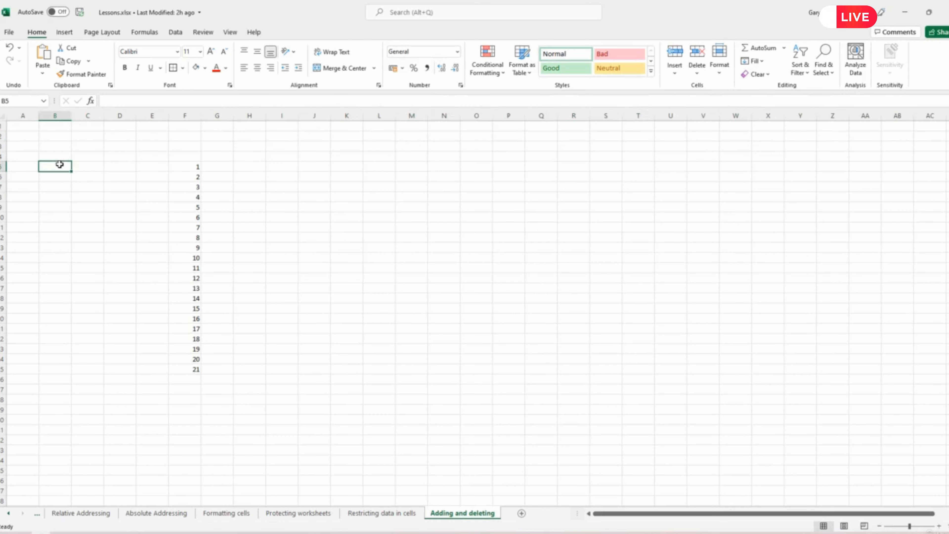
- Apply an outline border around cell B2
left_click(65, 134)
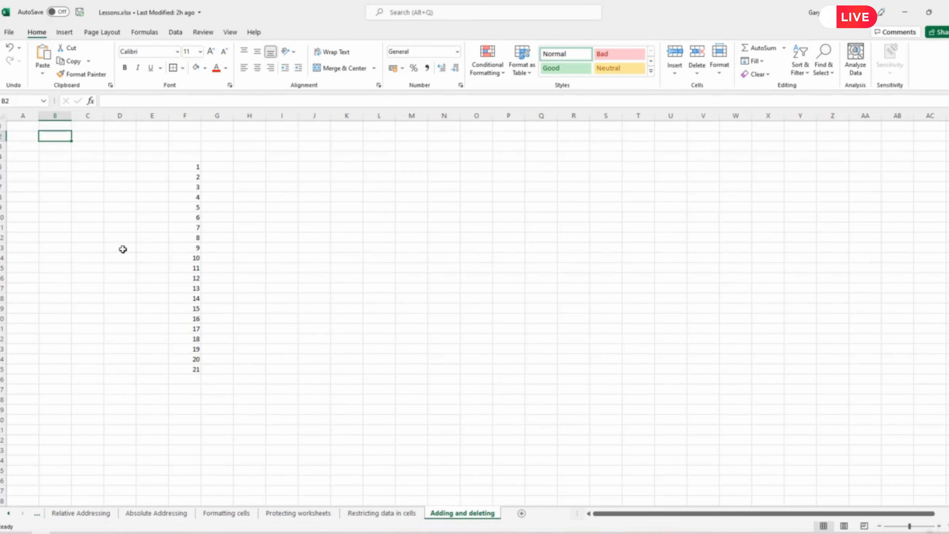
left_click(172, 67)
left_click(107, 235)
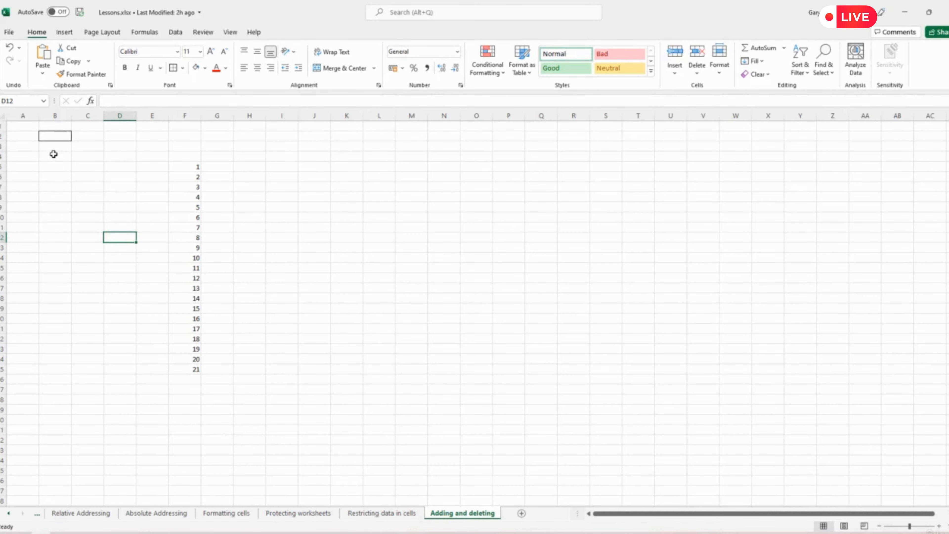
- Insert one row above row 2, which contains the bordered cell
left_click(2, 137)
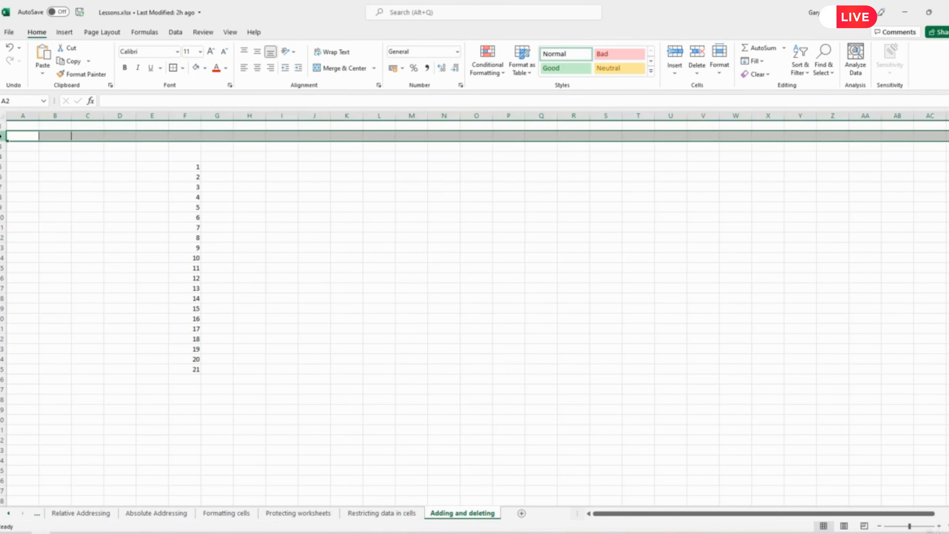
right_click(2, 136)
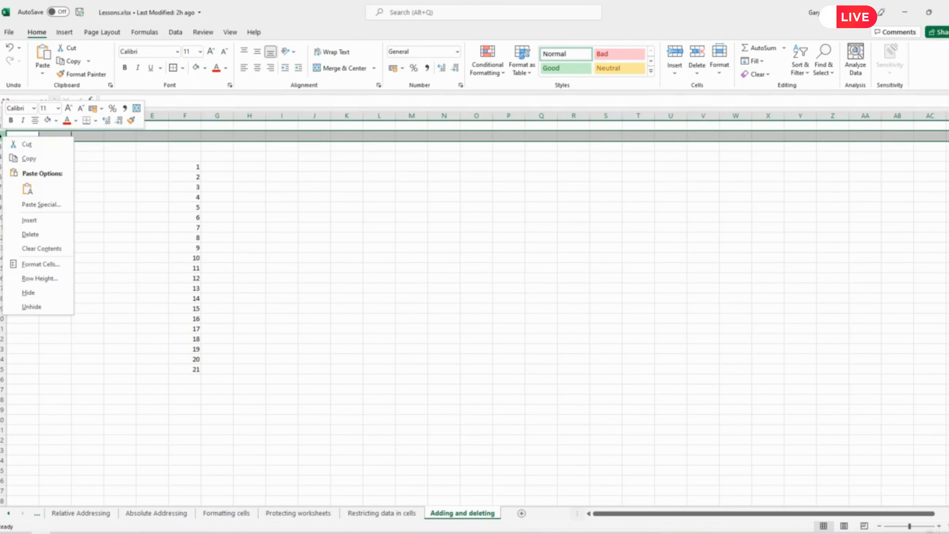
left_click(37, 222)
left_click(92, 186)
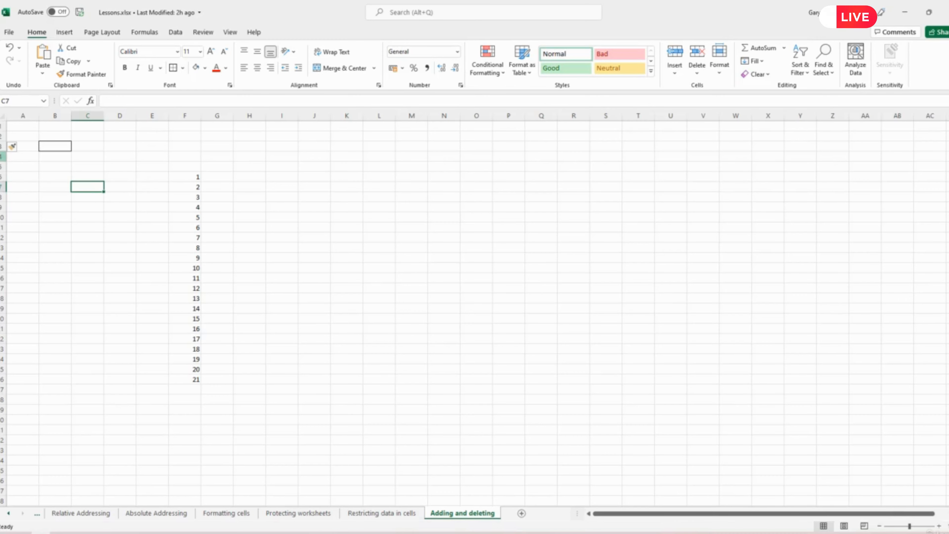
- Insert one row above row 4, just below the bordered cell's row
left_click(2, 156)
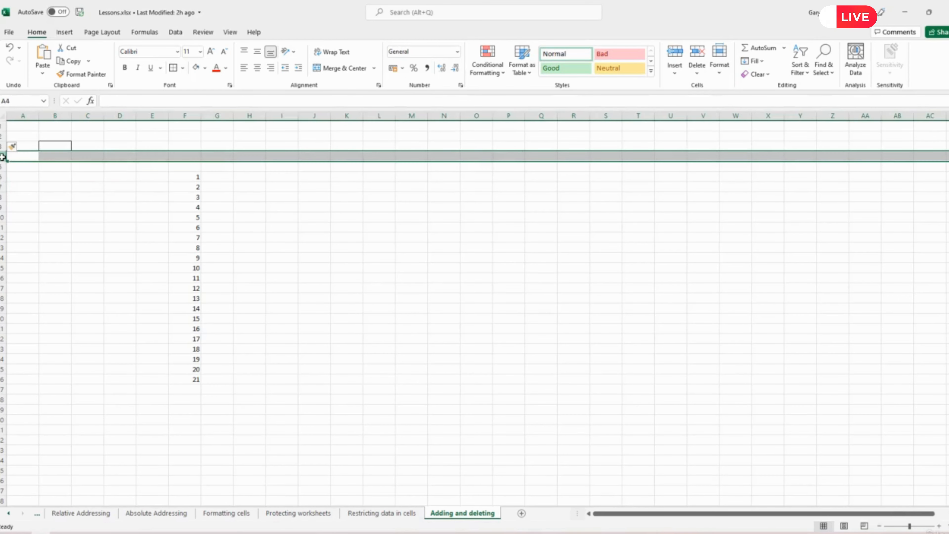
right_click(2, 156)
left_click(44, 241)
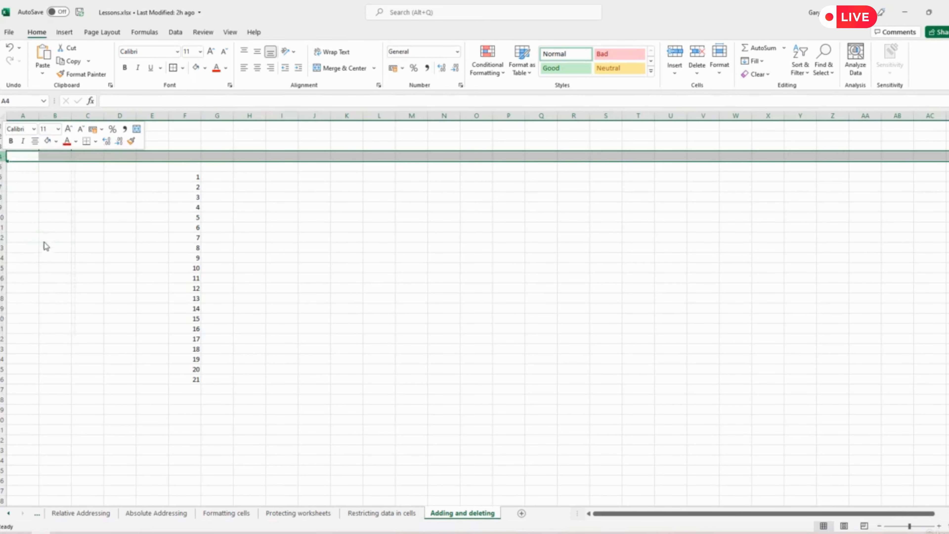
left_click(110, 255)
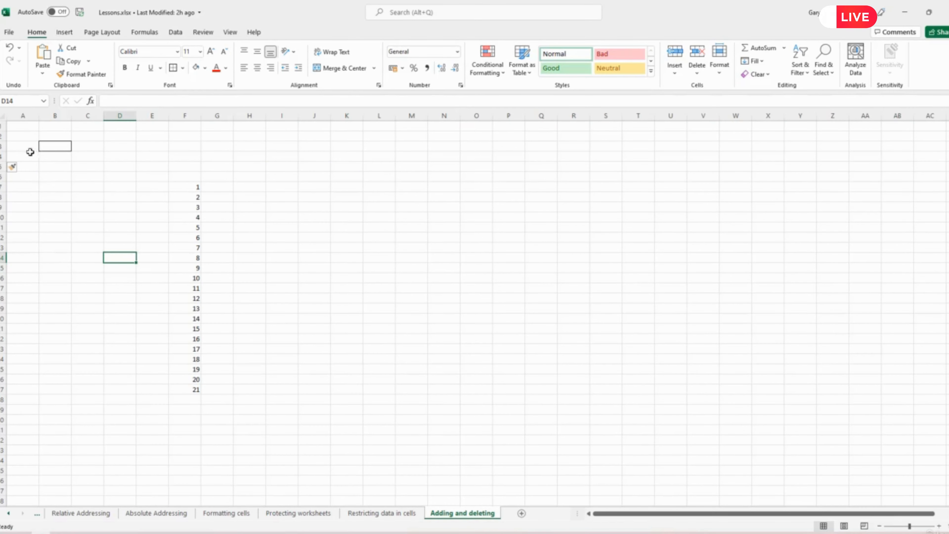
- Insert three rows at once above row 2, using rows 2 to 4 as the selection
left_click_drag(1, 136, 3, 160)
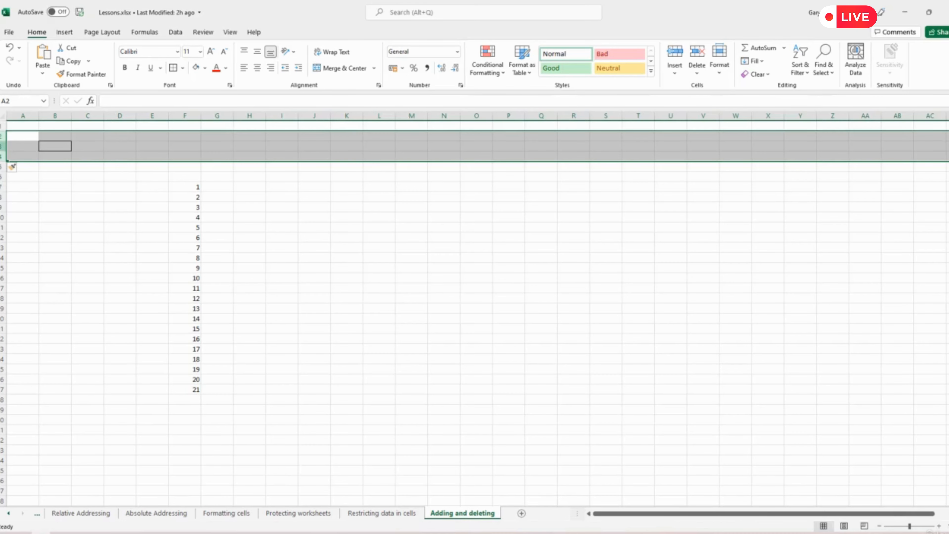
right_click(6, 147)
left_click(30, 231)
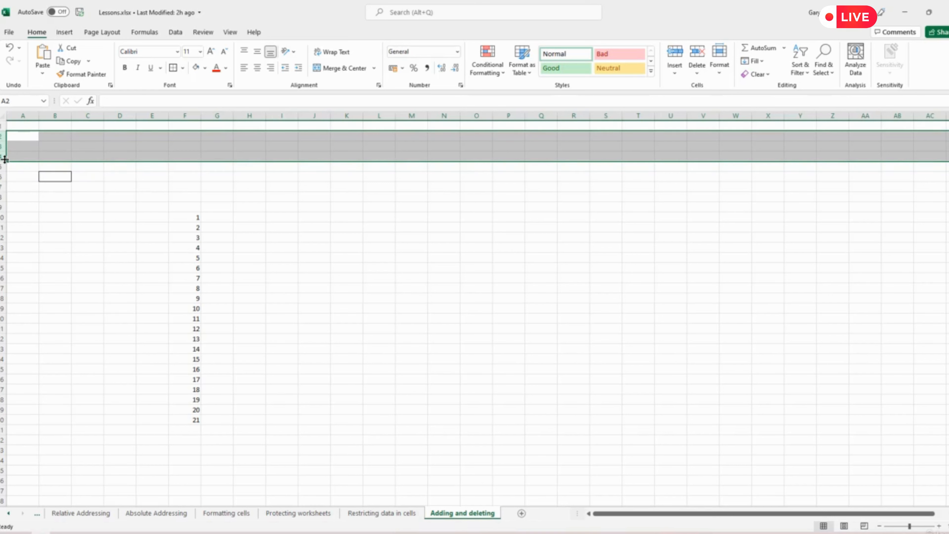
left_click(127, 147)
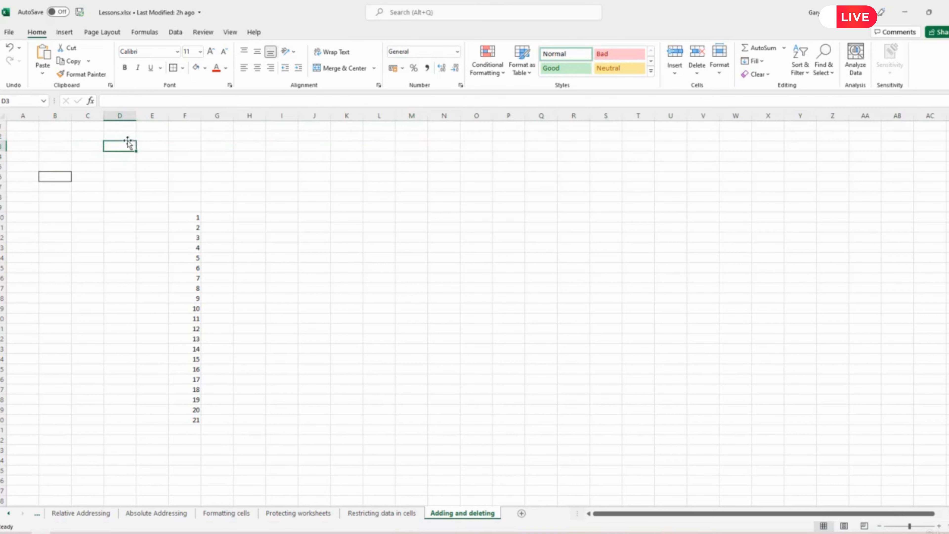
- Insert one column before column D
left_click(121, 116)
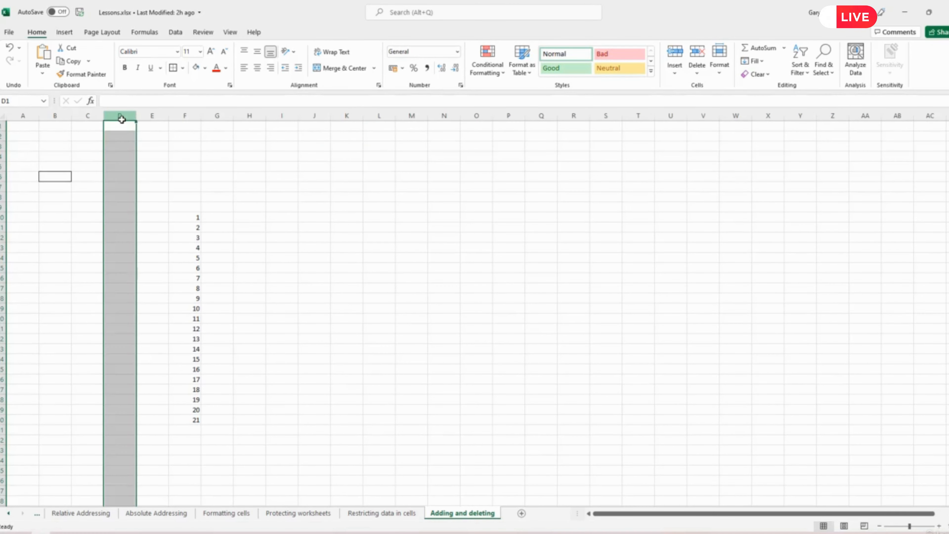
right_click(122, 120)
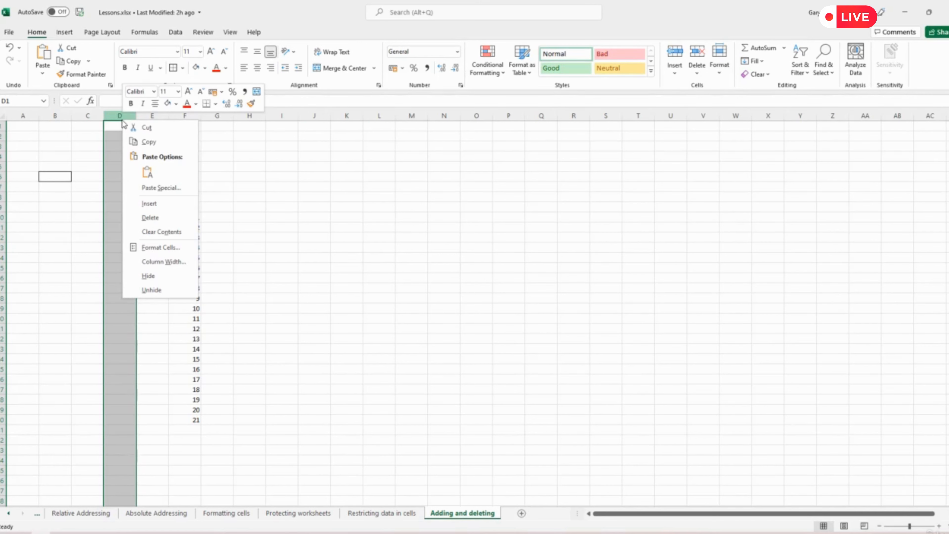
left_click(161, 203)
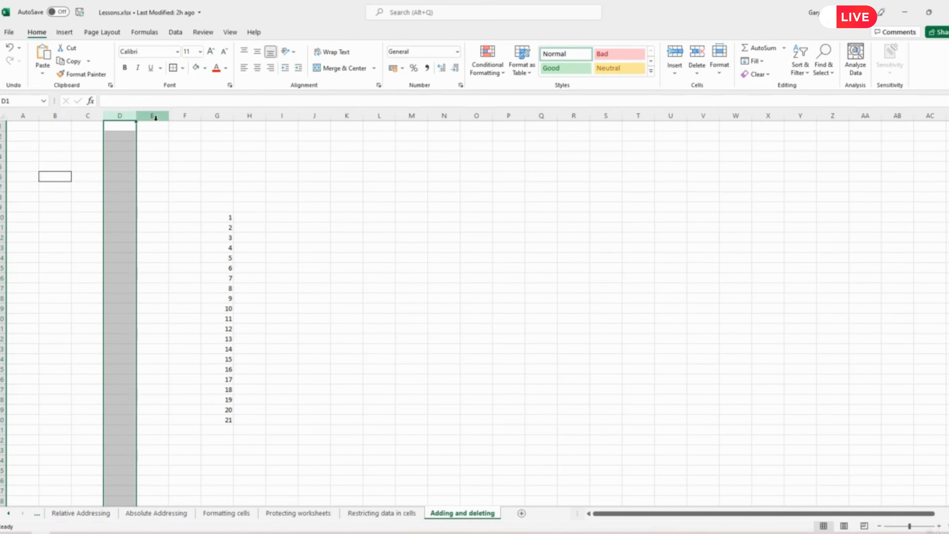
- Delete the three columns C to E together
left_click_drag(152, 116, 85, 115)
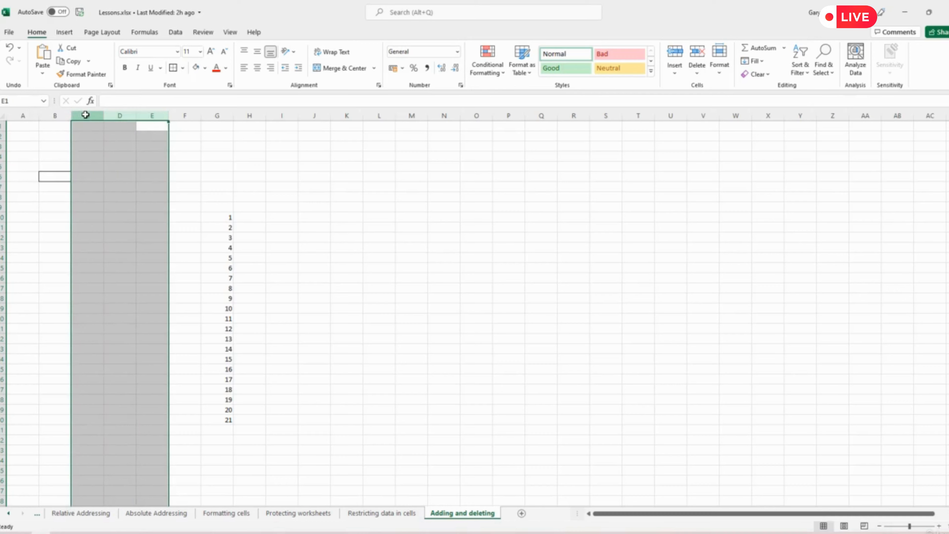
right_click(86, 115)
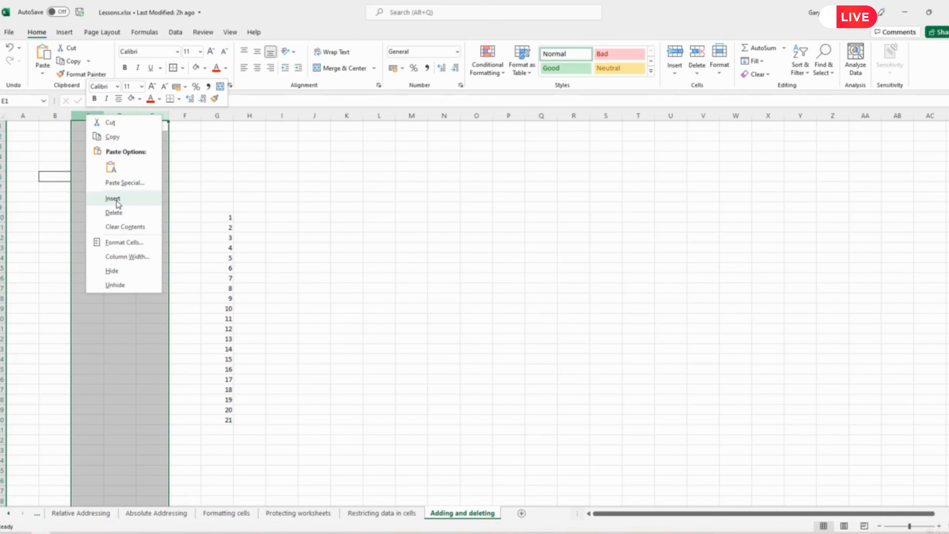
left_click(117, 213)
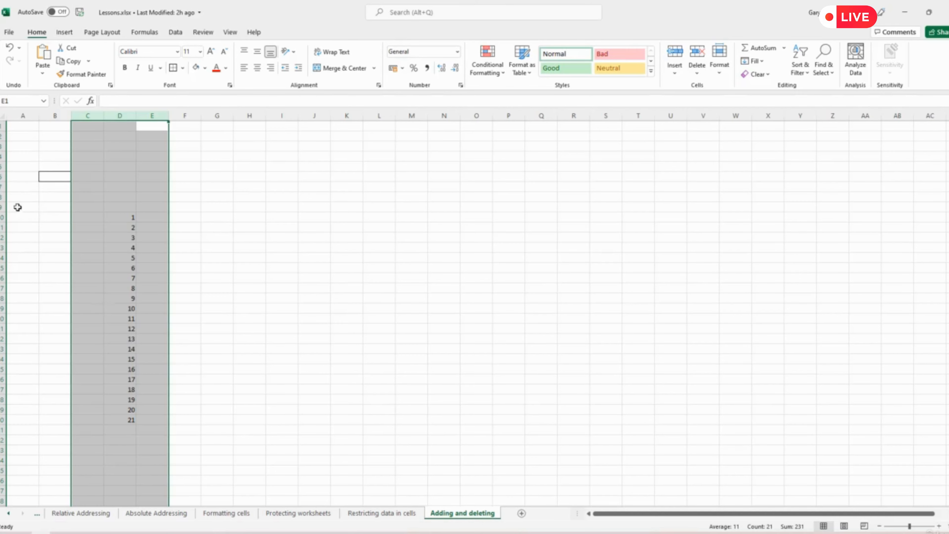
- Delete the non-adjacent rows 2, 4, 6 and 8 together
left_click_drag(3, 207, 2, 137)
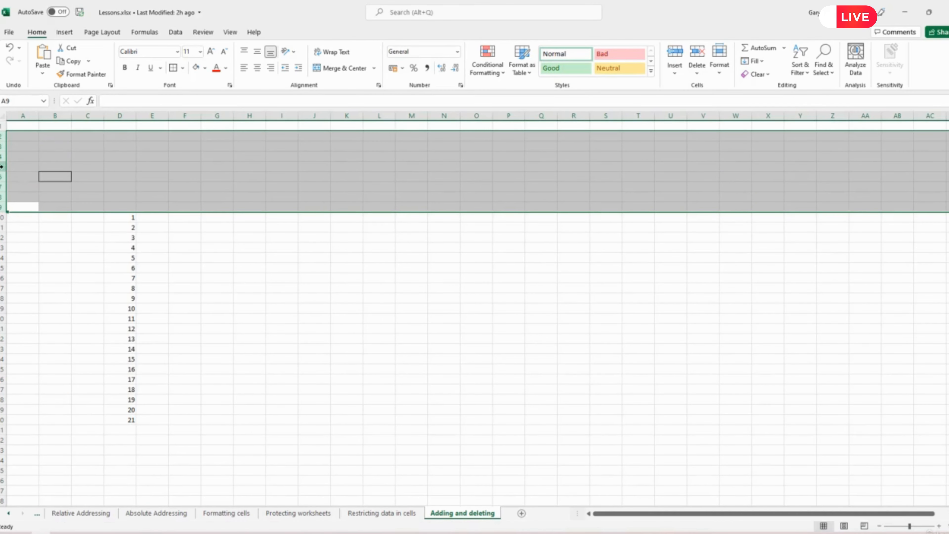
left_click(81, 169)
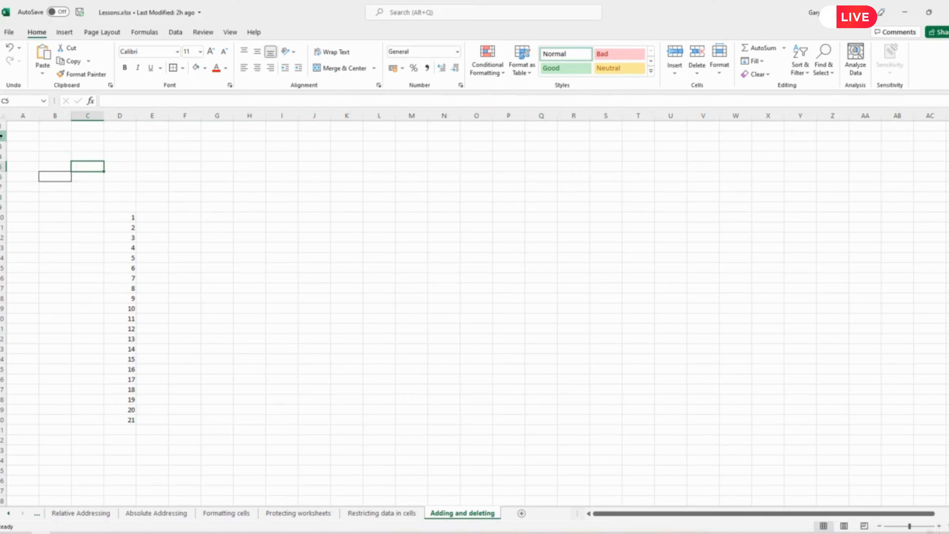
left_click(3, 135)
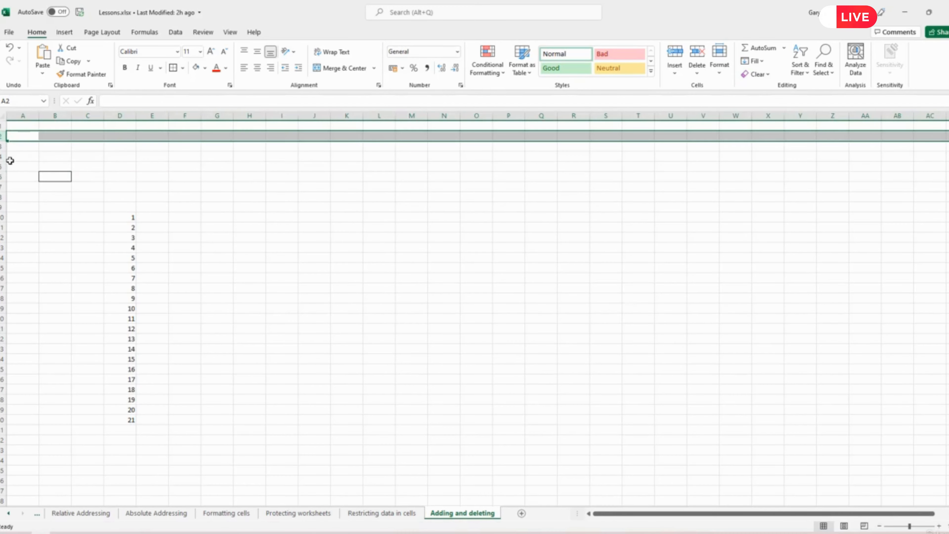
left_click(3, 156, "ctrl")
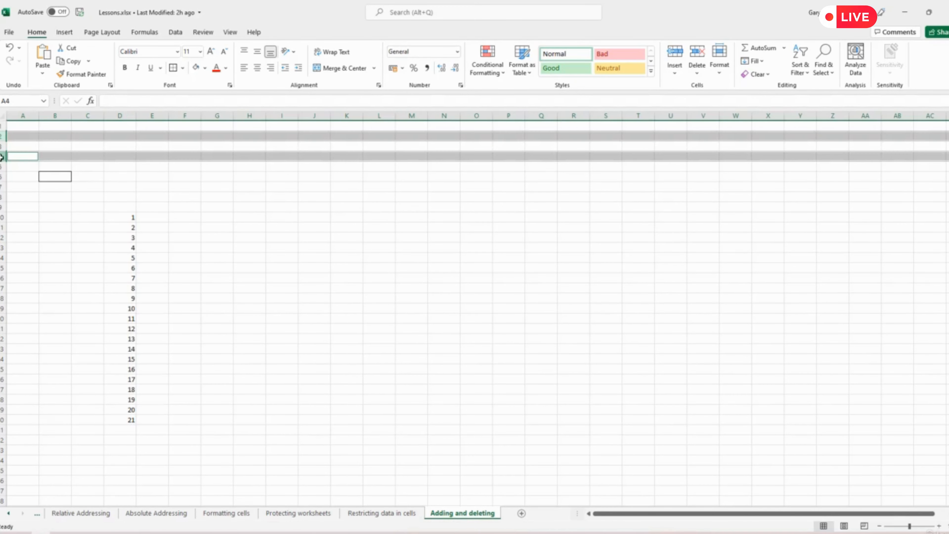
left_click(3, 176, "ctrl")
left_click(3, 197, "ctrl")
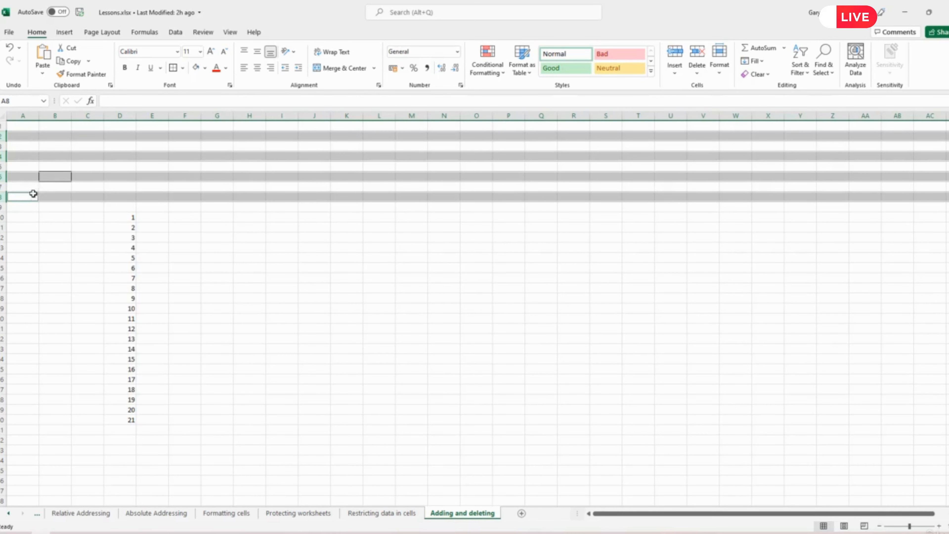
right_click(2, 156)
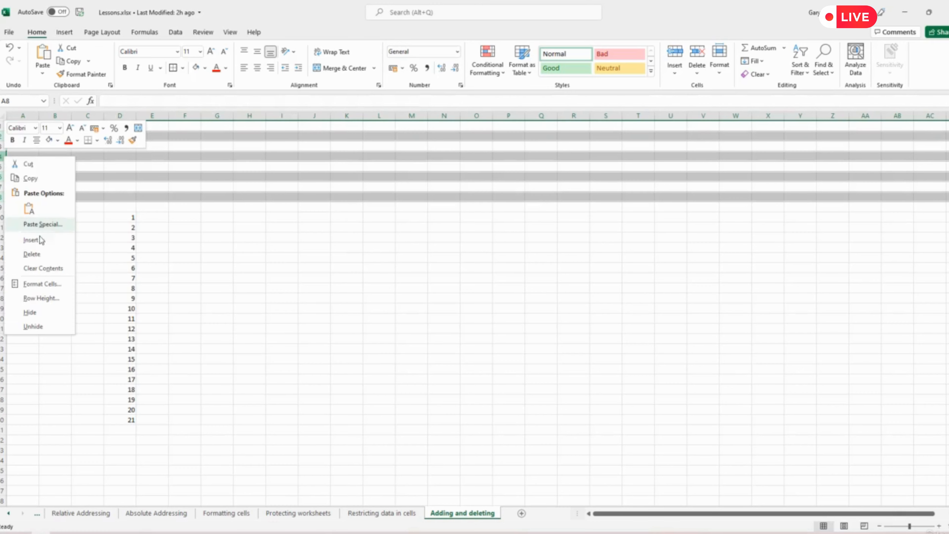
left_click(36, 256)
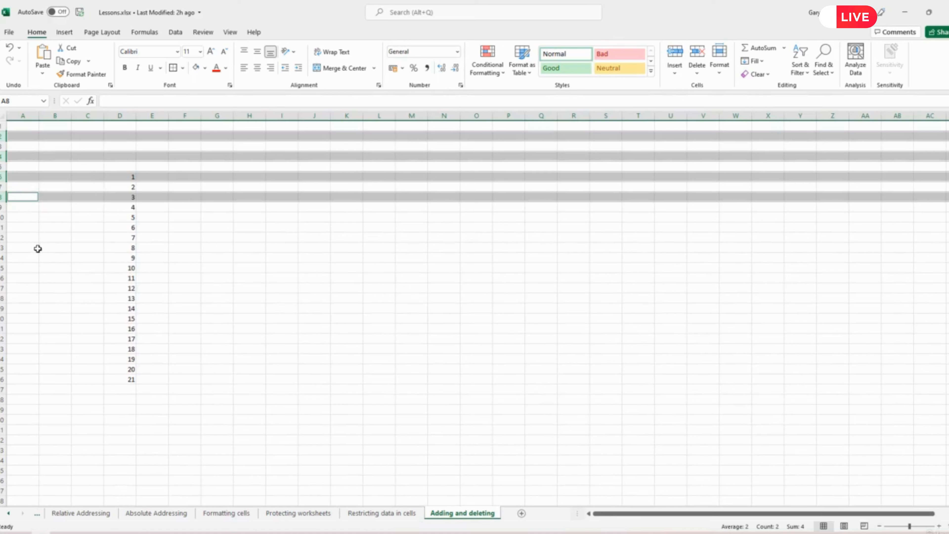
left_click(57, 259)
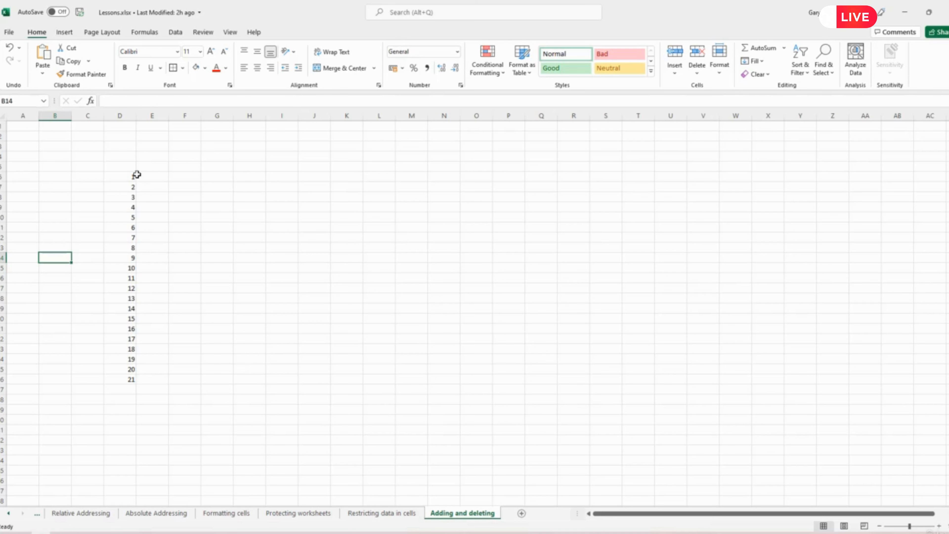
- Compare the number list in D6:D26 with the data validation source of cell G5 on the "Restricting data in cells" sheet, and return
left_click_drag(132, 178, 129, 382)
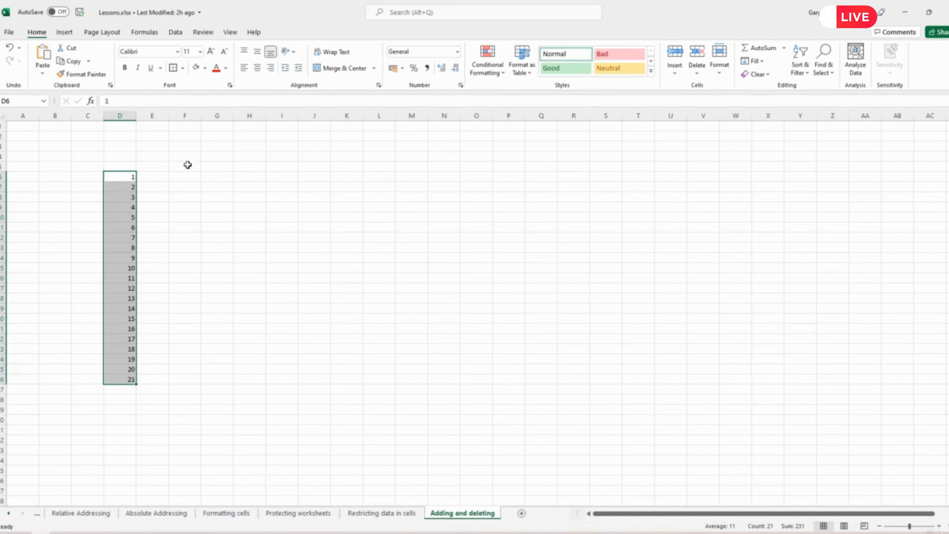
left_click(188, 156)
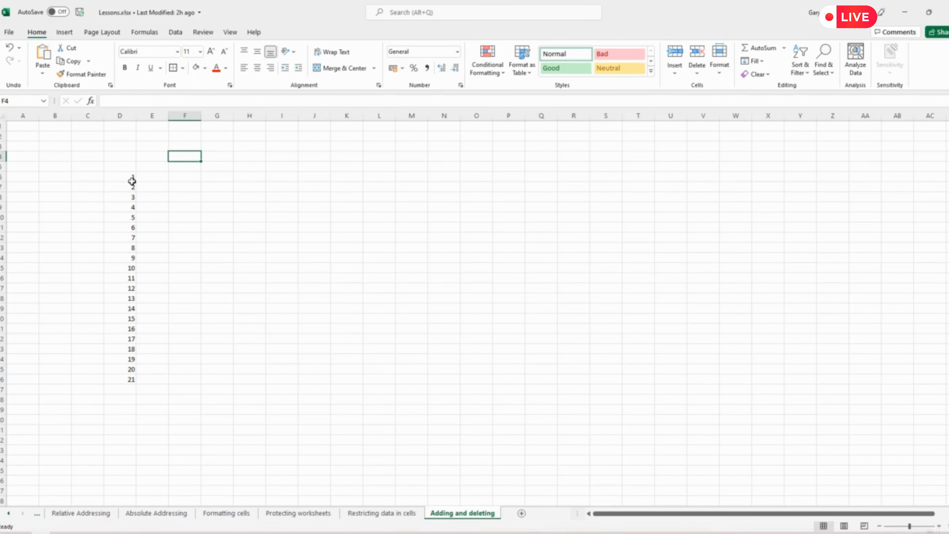
left_click(119, 179)
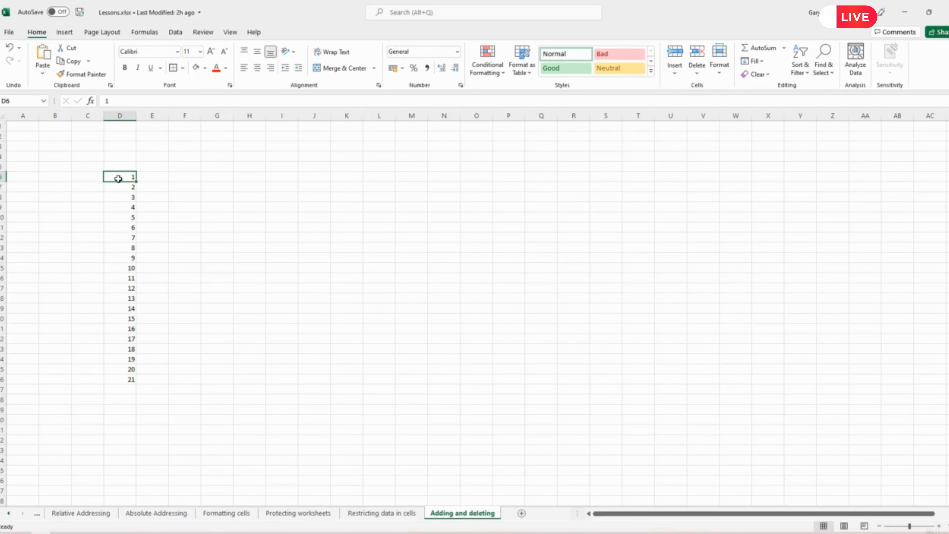
left_click(388, 516)
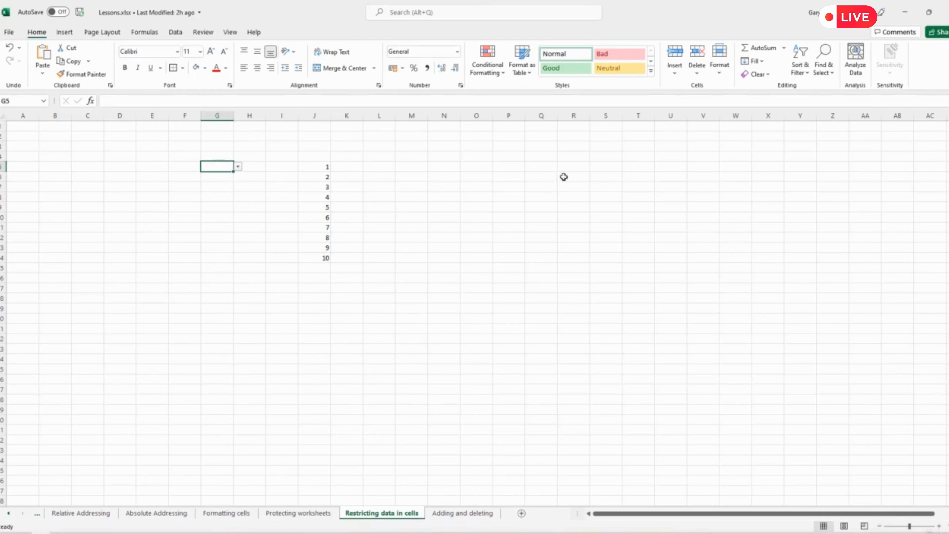
left_click(176, 32)
left_click(653, 74)
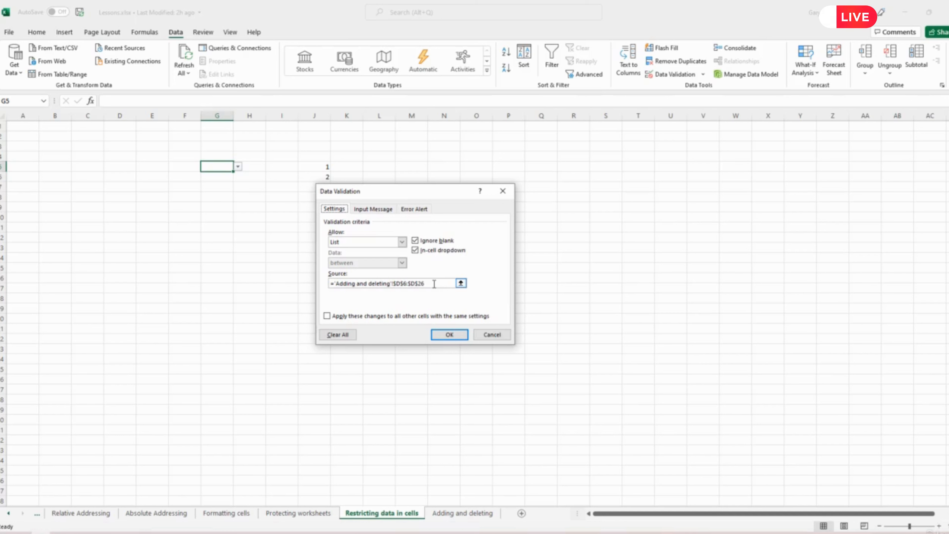
left_click(450, 334)
left_click(456, 514)
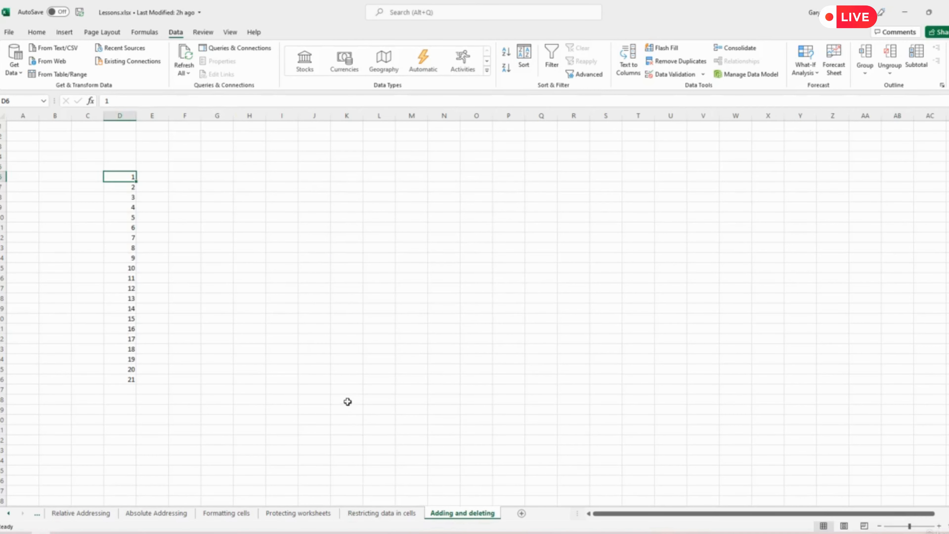
- Examine the insert and delete options available for whole columns, using columns D and F, without applying any
right_click(86, 116)
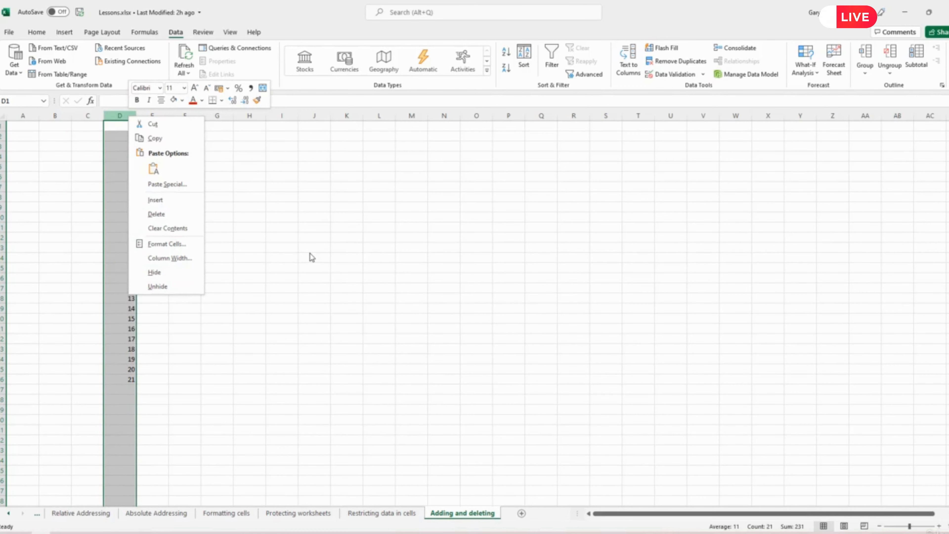
key("Escape")
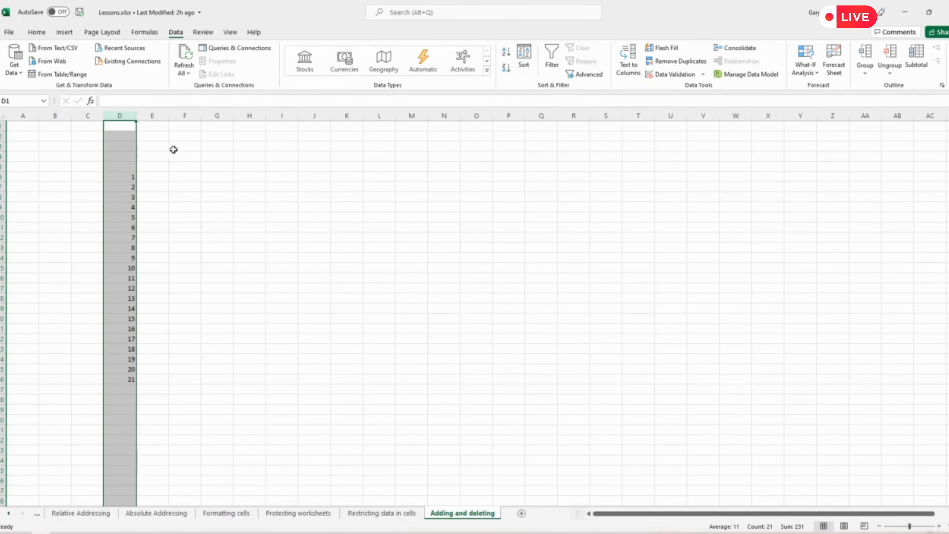
left_click(37, 33)
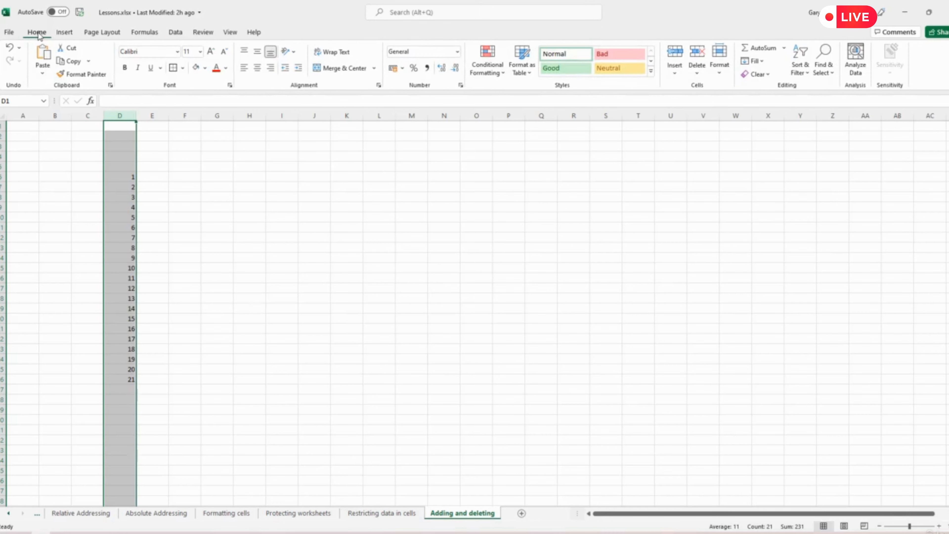
left_click(674, 72)
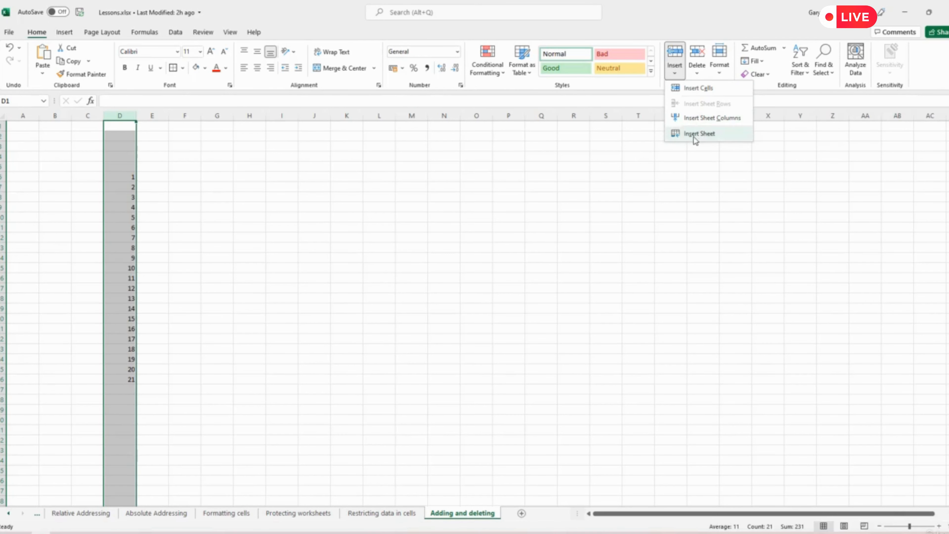
left_click(698, 73)
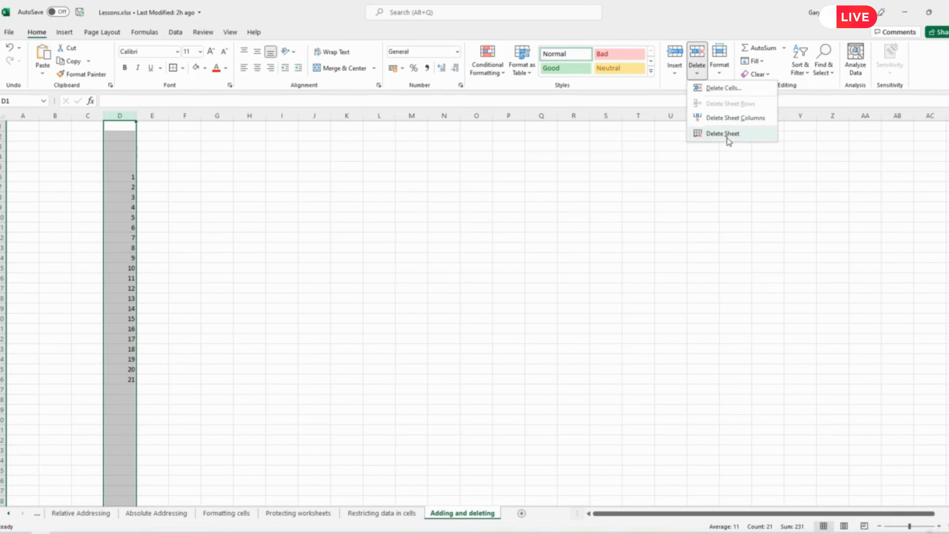
left_click(583, 258)
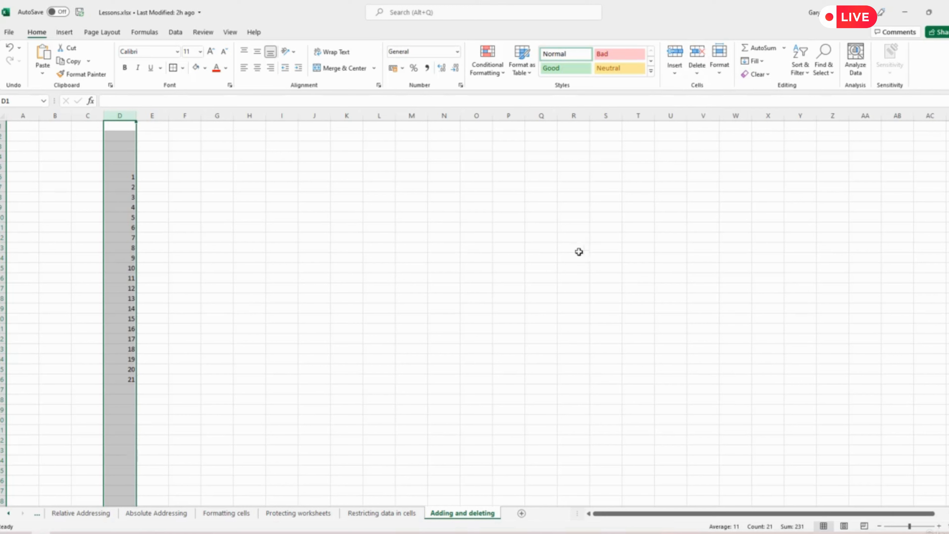
left_click(202, 217)
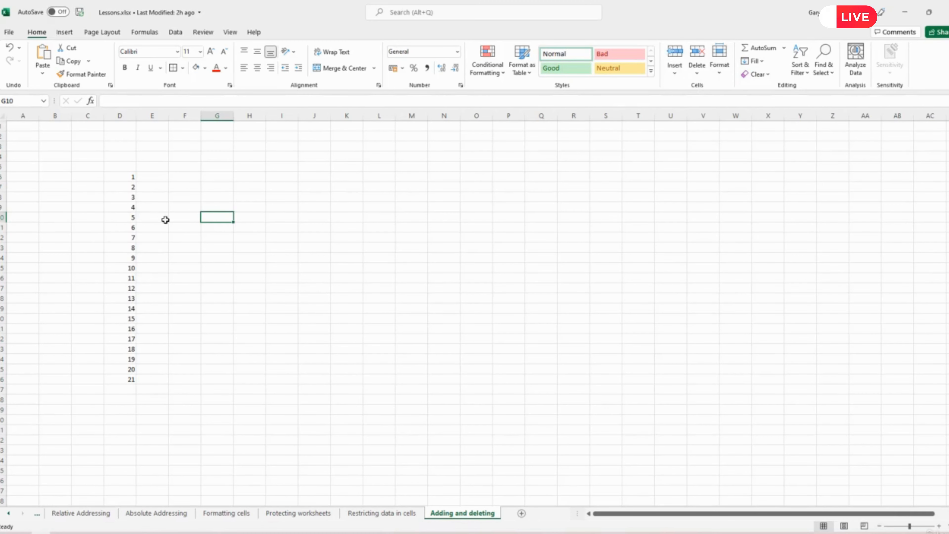
right_click(189, 114)
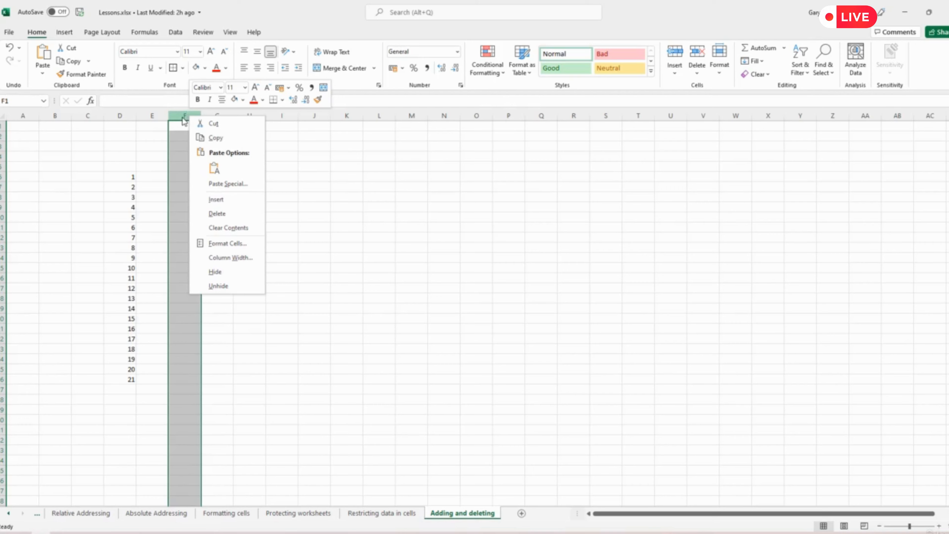
left_click(258, 337)
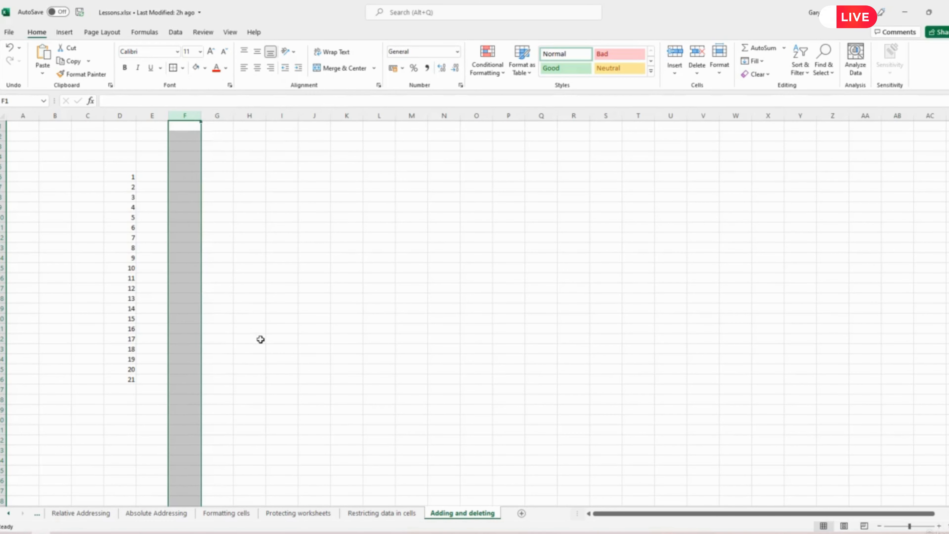